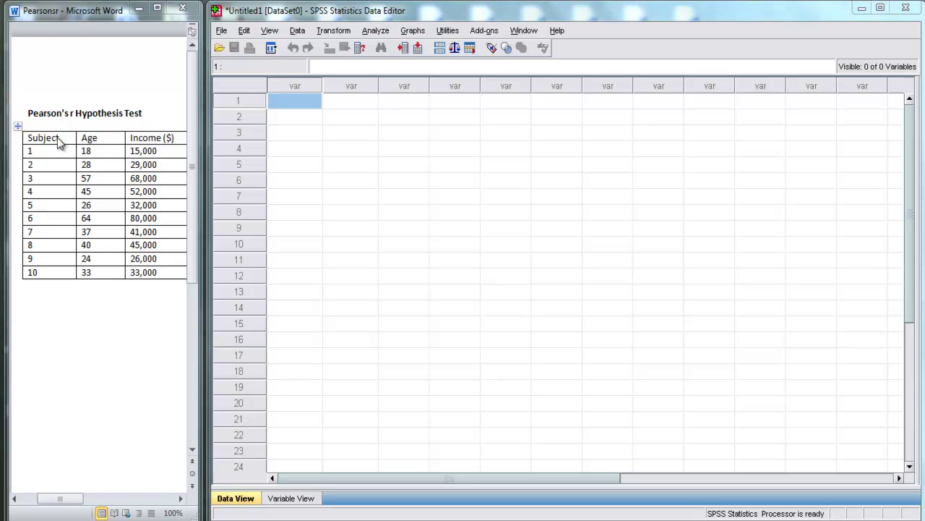
Review the Word table's Subject 1–10, Age and Income columns
{"action": "left_click", "coordinate": [64, 137]}
{"action": "left_click_drag", "start_coordinate": [63, 137], "coordinate": [149, 278]}
{"action": "left_click", "coordinate": [31, 150]}
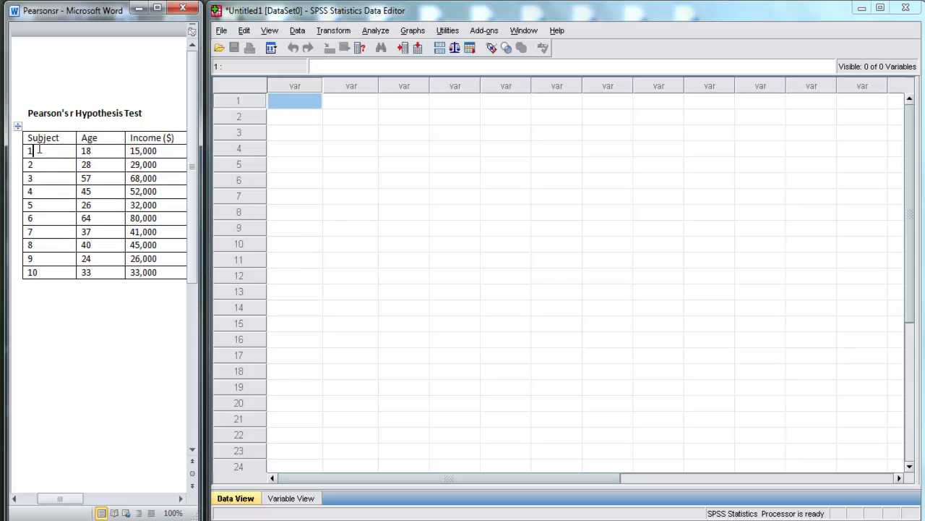
{"action": "left_click_drag", "start_coordinate": [46, 150], "coordinate": [42, 272]}
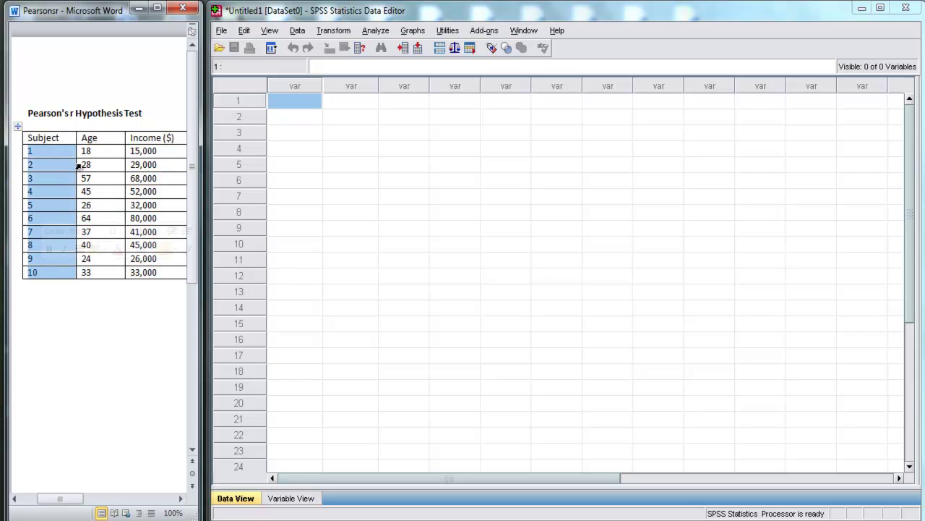
{"action": "left_click", "coordinate": [99, 151]}
{"action": "left_click_drag", "start_coordinate": [99, 150], "coordinate": [100, 274]}
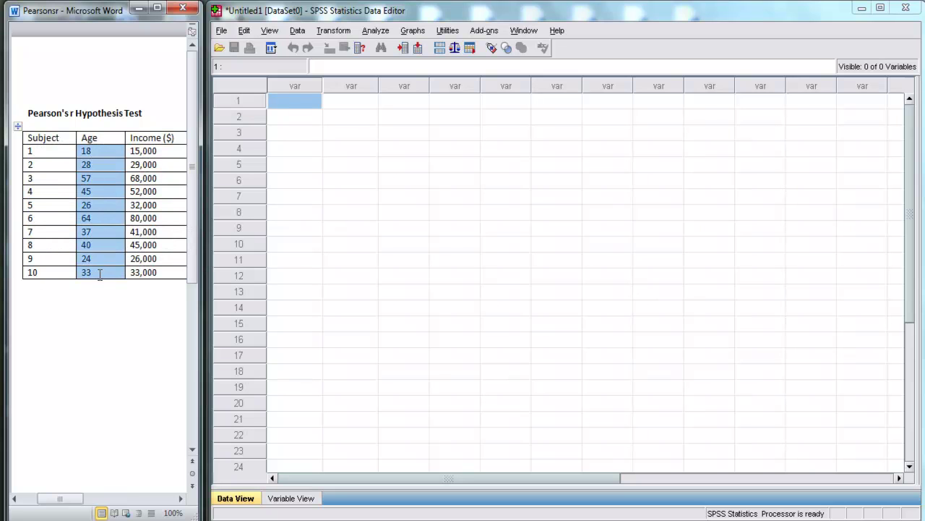
{"action": "left_click", "coordinate": [148, 150]}
{"action": "left_click_drag", "start_coordinate": [148, 150], "coordinate": [141, 269]}
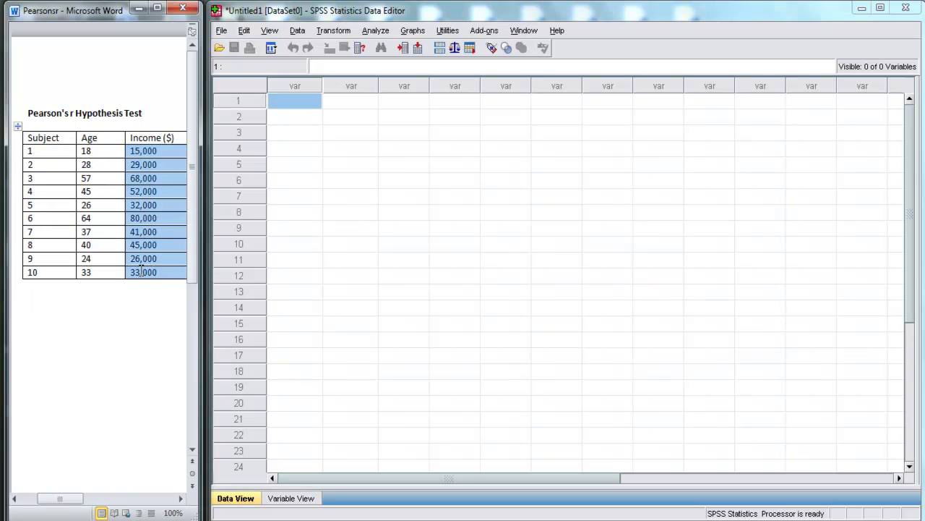
{"action": "left_click", "coordinate": [74, 150]}
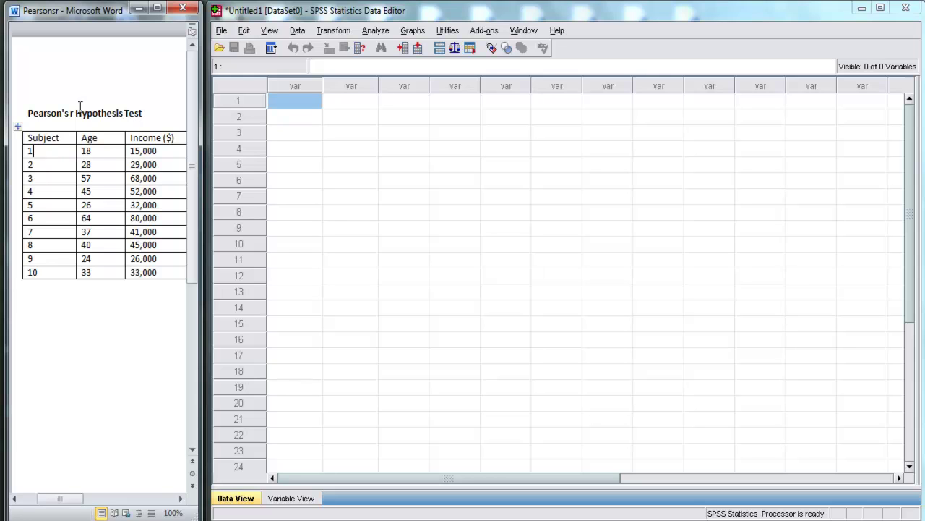
In SPSS Variable View, name variable 1 'Age' and variable 2 'Income'
{"action": "left_click", "coordinate": [247, 16]}
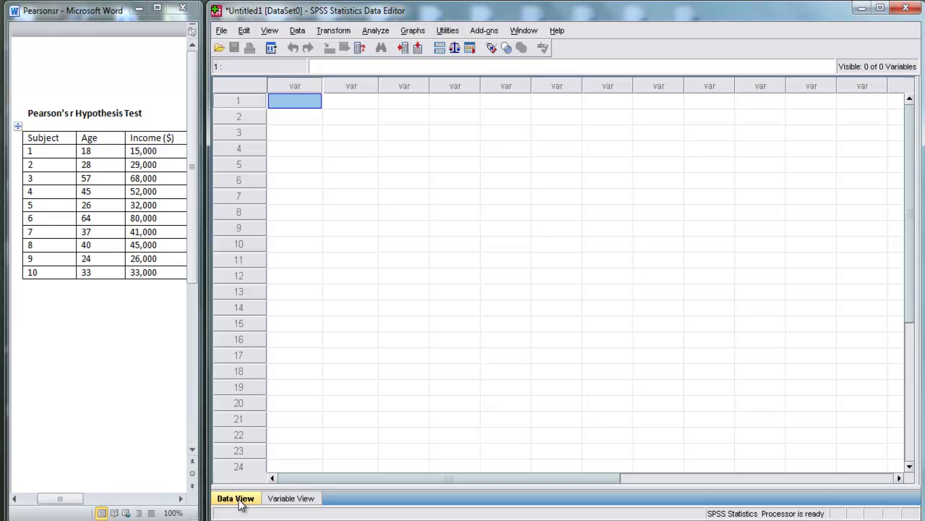
{"action": "left_click_drag", "start_coordinate": [310, 99], "coordinate": [696, 389]}
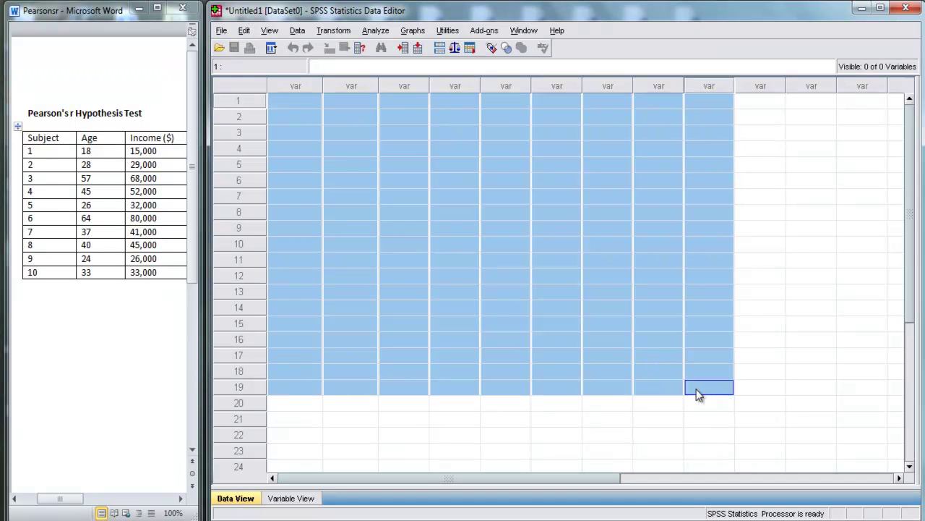
{"action": "left_click", "coordinate": [284, 107]}
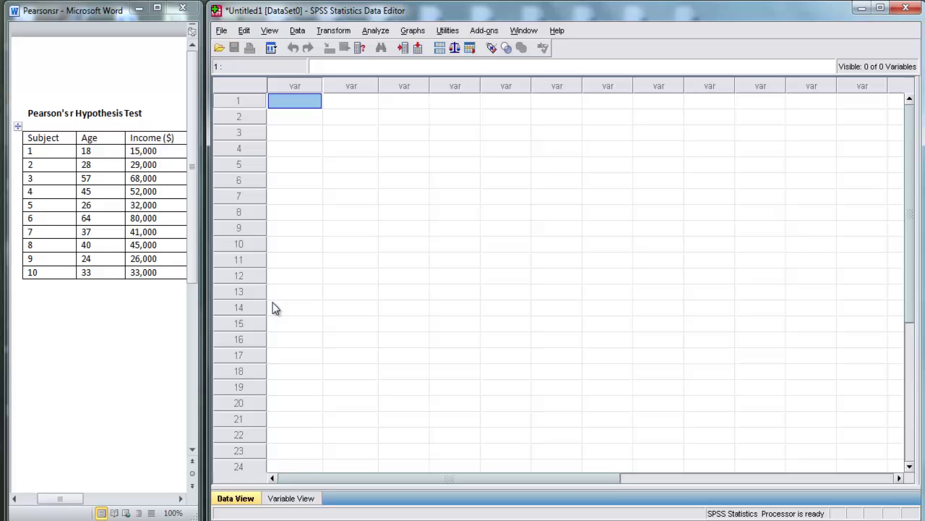
{"action": "left_click", "coordinate": [290, 499]}
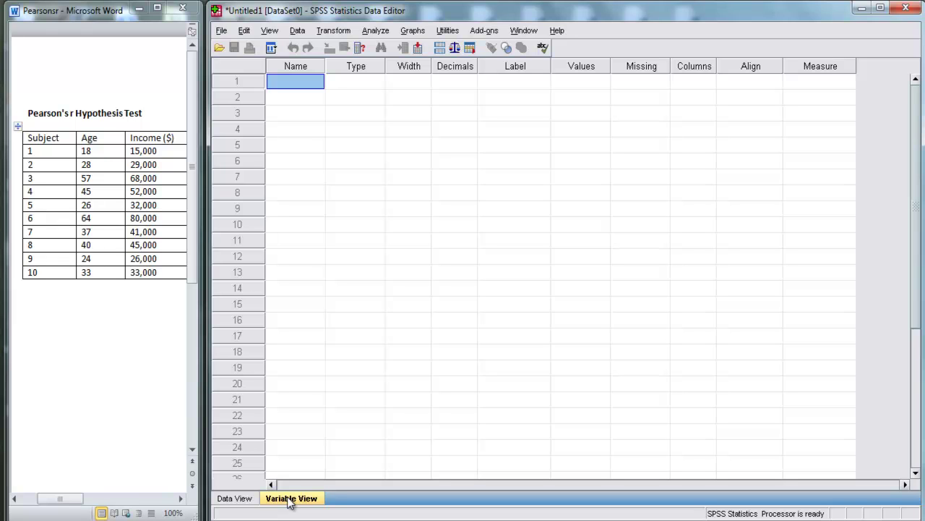
{"action": "type", "text": "Age"}
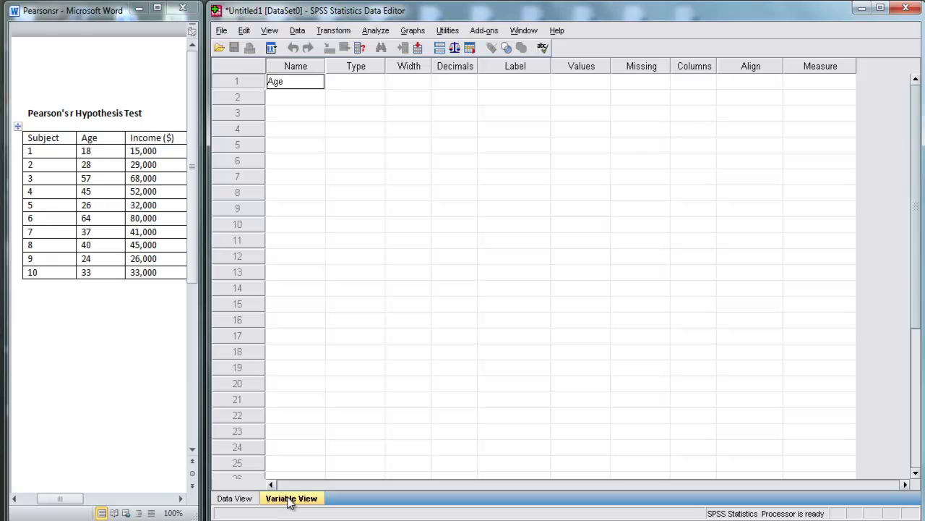
{"action": "left_click", "coordinate": [280, 102]}
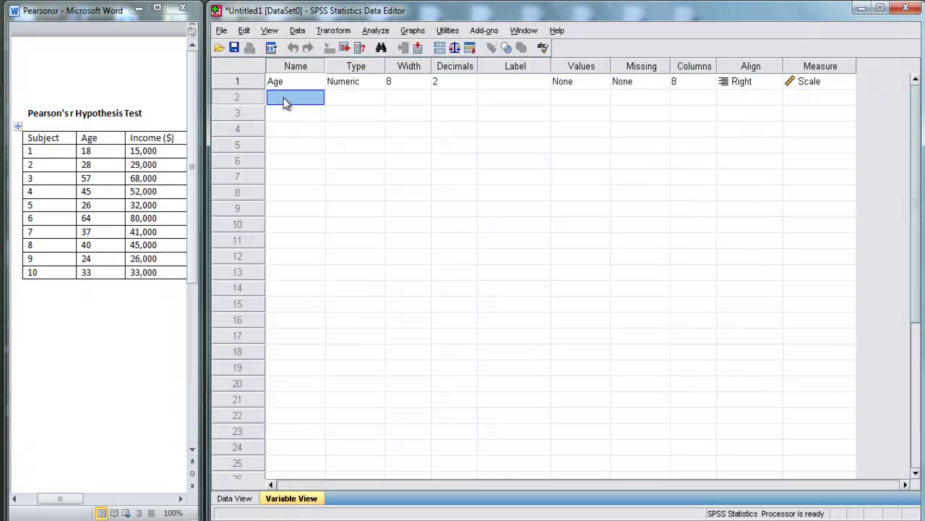
{"action": "double_click", "coordinate": [284, 99]}
{"action": "type", "text": "Income"}
{"action": "left_click", "coordinate": [286, 102]}
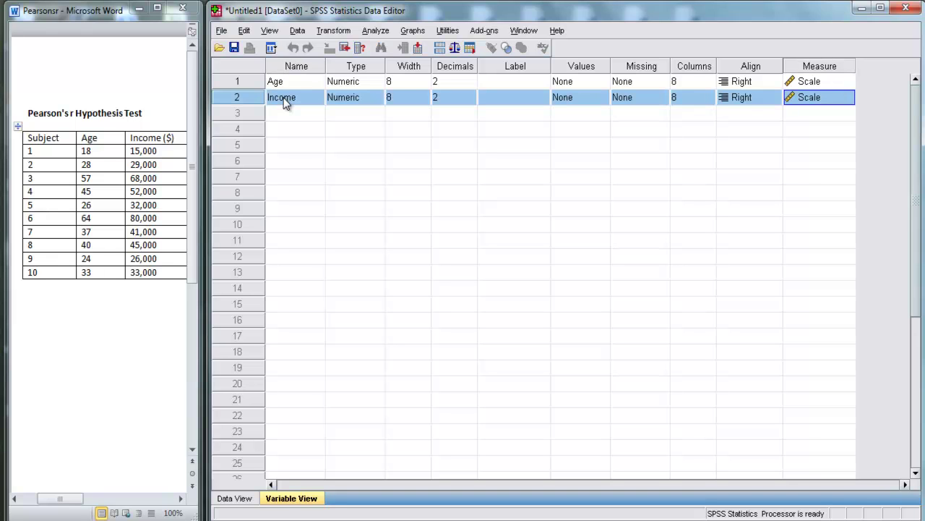
{"action": "left_click", "coordinate": [289, 80]}
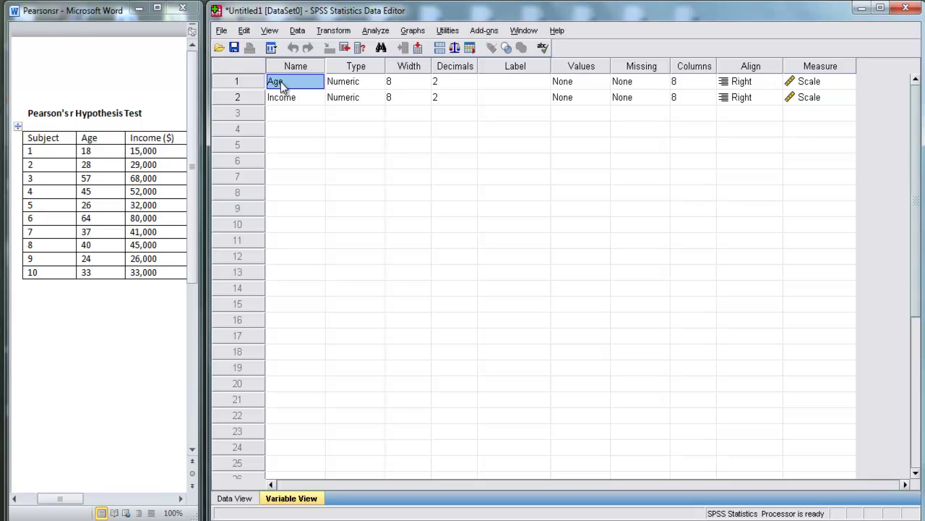
Switch to Data View, select rows 1–10, and place the cursor in Age row 1
{"action": "left_click", "coordinate": [235, 500]}
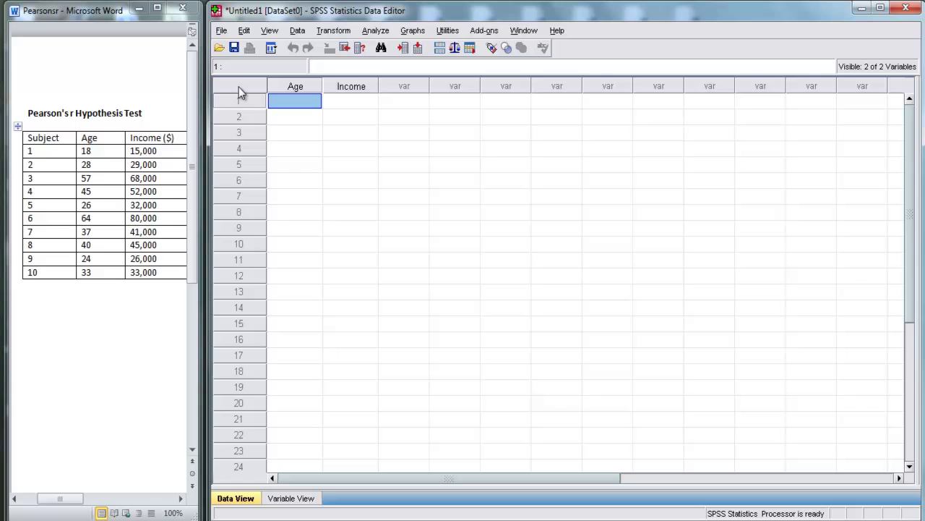
{"action": "left_click", "coordinate": [38, 151]}
{"action": "left_click_drag", "start_coordinate": [37, 150], "coordinate": [37, 272]}
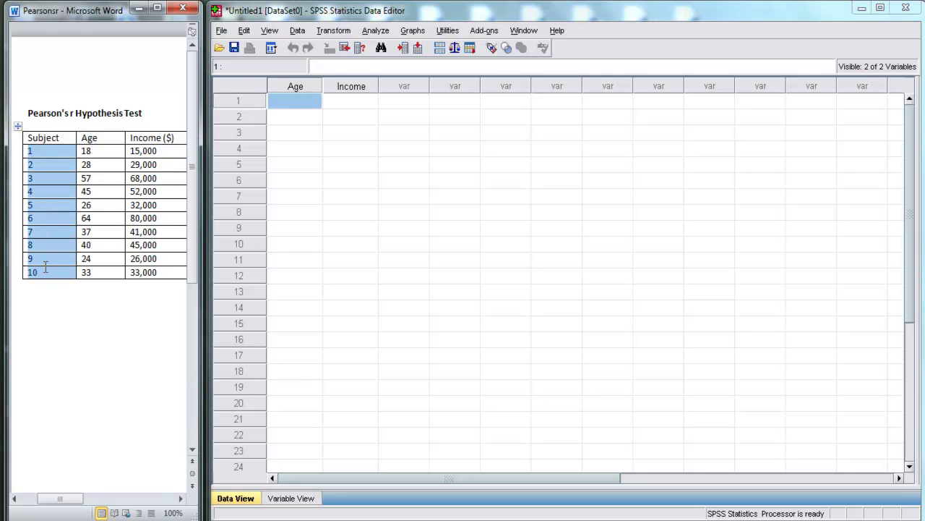
{"action": "left_click", "coordinate": [256, 105]}
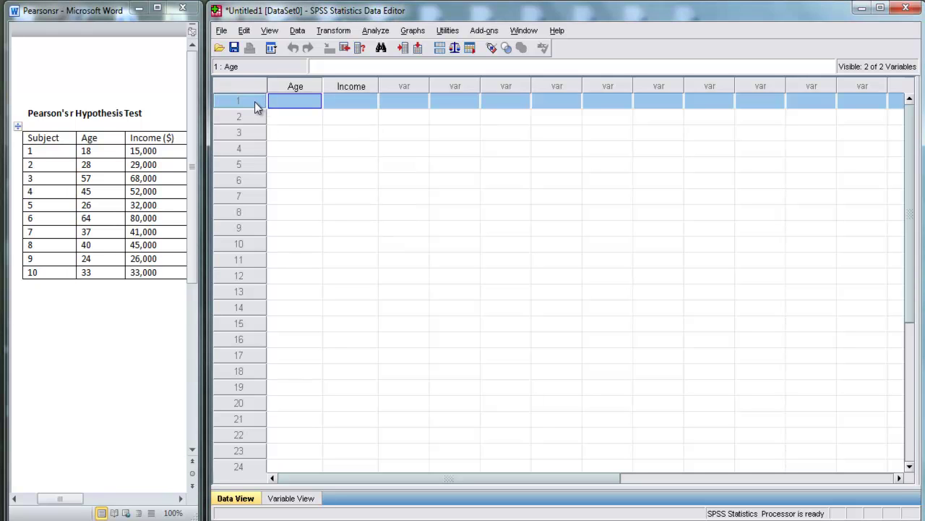
{"action": "left_click", "coordinate": [236, 244], "text": "shift"}
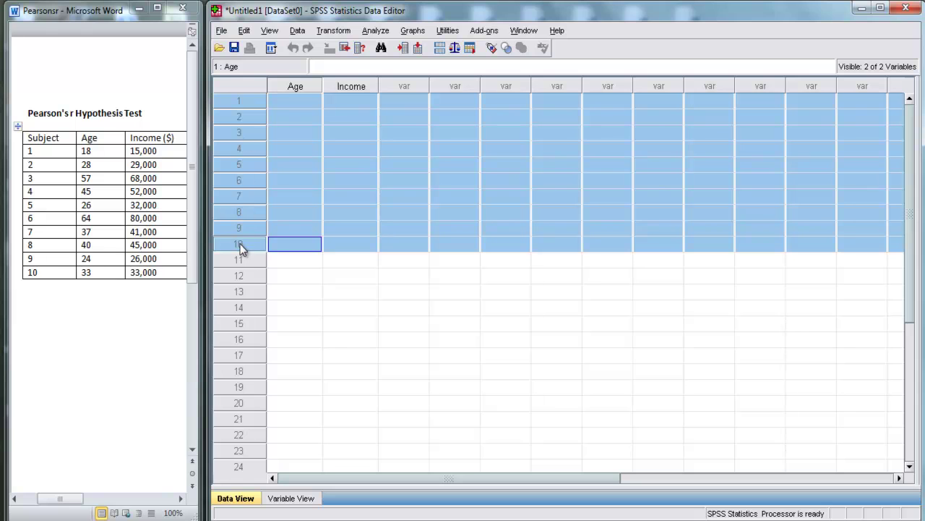
{"action": "left_click", "coordinate": [287, 97]}
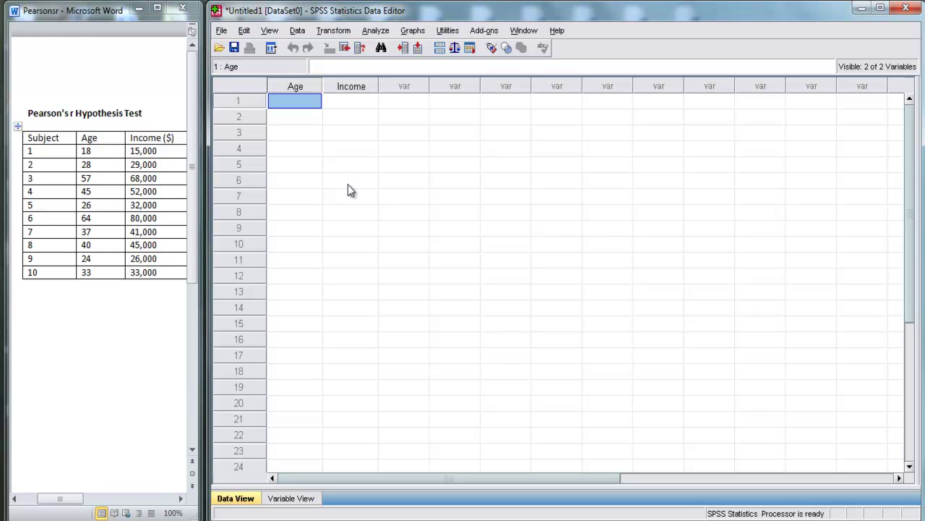
Enter the ten ages 18, 28, 57, 45, 26, 64, 37, 40, 24, 33 in the Age column
{"action": "type", "text": "18"}
{"action": "key", "text": "Return"}
{"action": "type", "text": "28"}
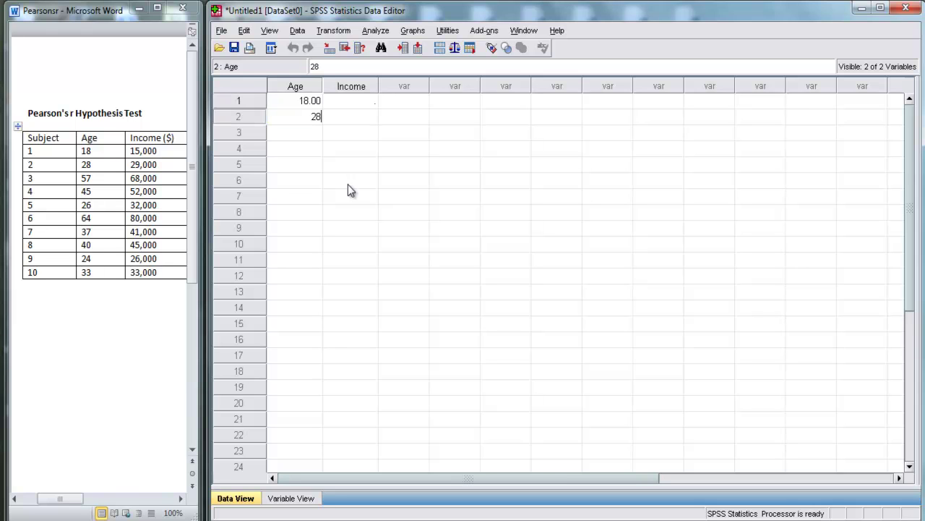
{"action": "key", "text": "Return"}
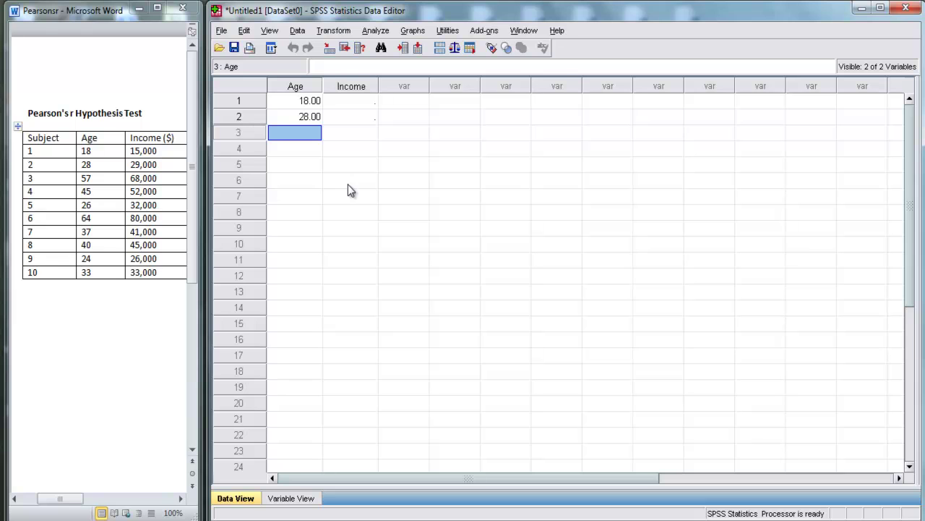
{"action": "type", "text": "57"}
{"action": "key", "text": "Return"}
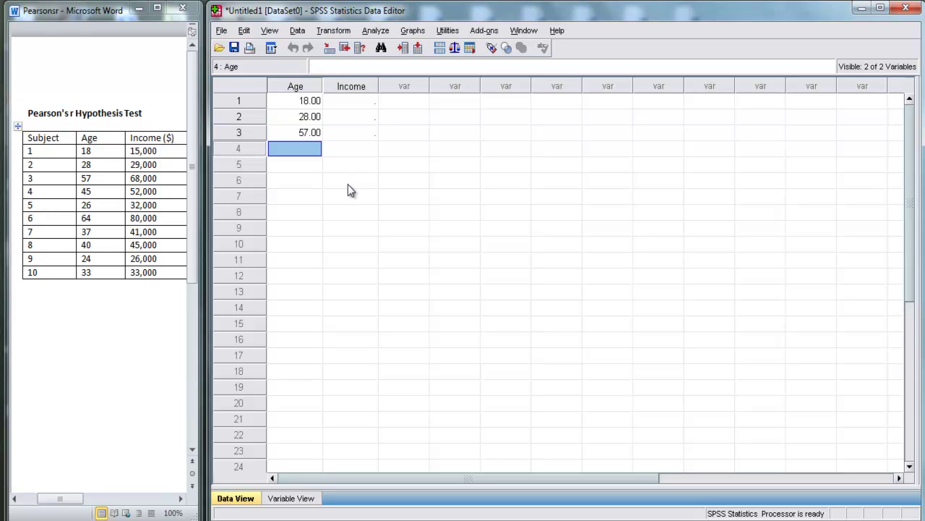
{"action": "type", "text": "45"}
{"action": "key", "text": "Return"}
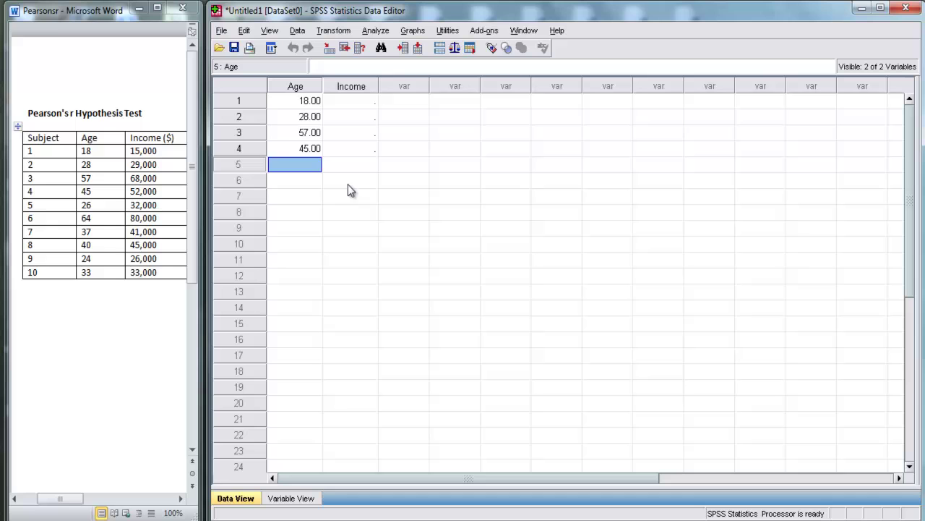
{"action": "type", "text": "26"}
{"action": "key", "text": "Return"}
{"action": "type", "text": "64"}
{"action": "key", "text": "Return"}
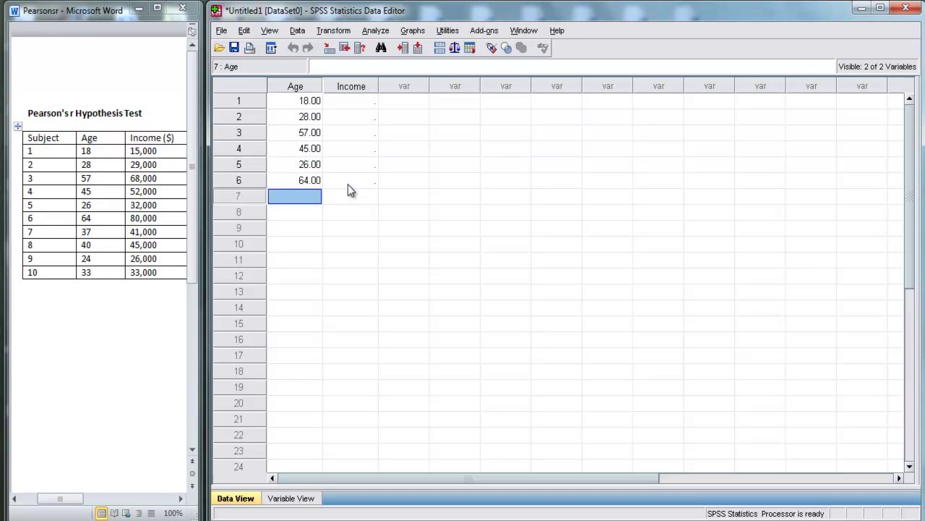
{"action": "type", "text": "37"}
{"action": "key", "text": "Return"}
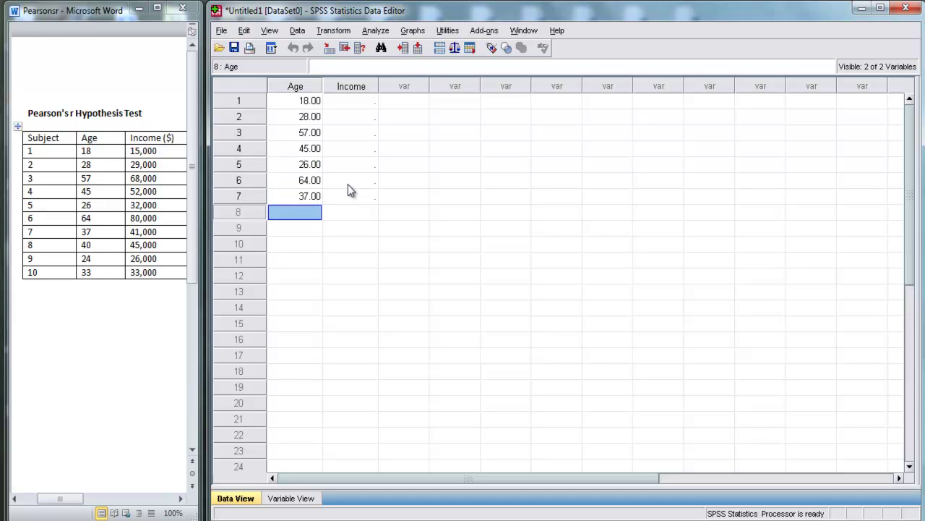
{"action": "type", "text": "40"}
{"action": "key", "text": "Return"}
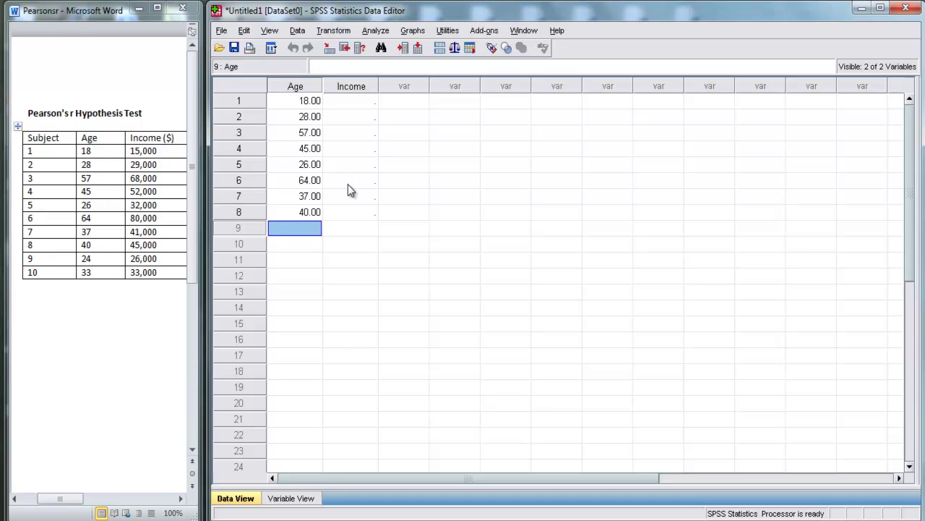
{"action": "type", "text": "24"}
{"action": "key", "text": "Return"}
{"action": "type", "text": "33"}
{"action": "key", "text": "Return"}
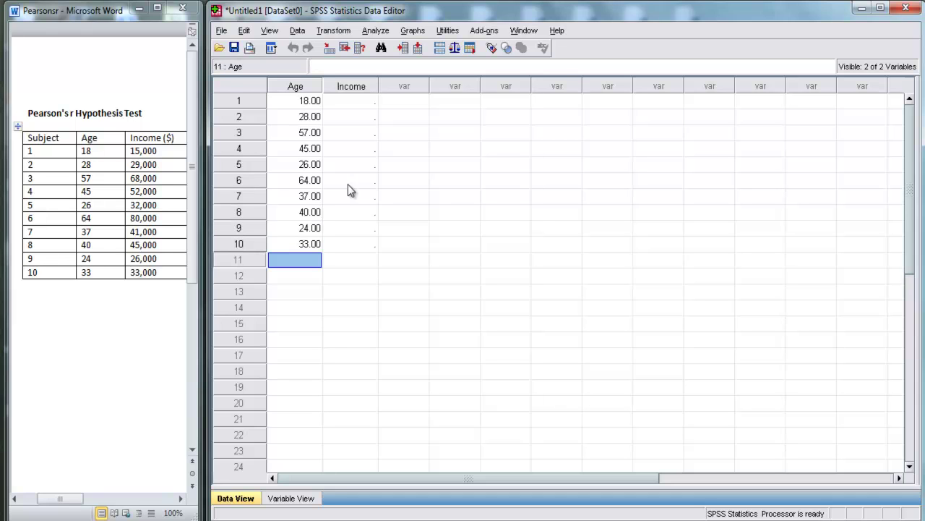
Enter incomes 15000, 29000, 68000, 52000, 32000, 80000, 41000, 45000, 26000, 33000 in the Income column
{"action": "left_click", "coordinate": [356, 102]}
{"action": "type", "text": "15000"}
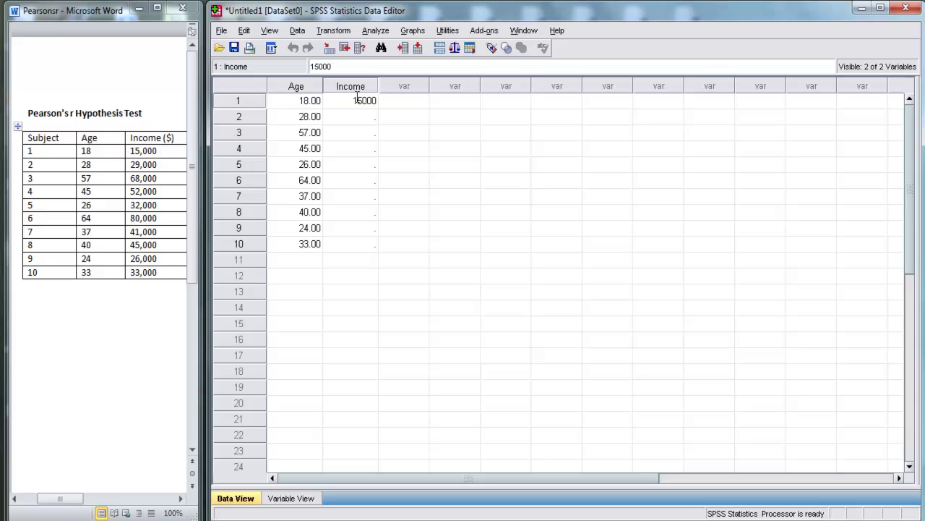
{"action": "key", "text": "Return"}
{"action": "type", "text": "29000"}
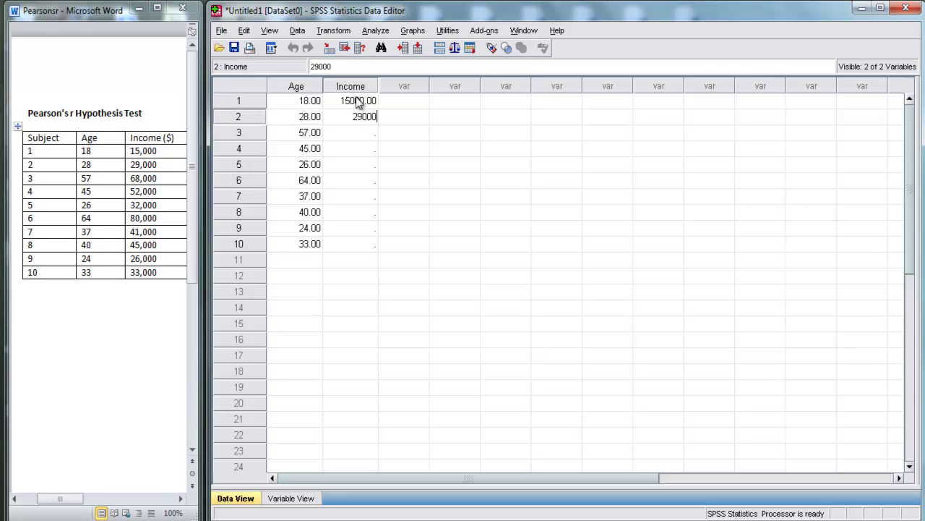
{"action": "key", "text": "Return"}
{"action": "type", "text": "6800"}
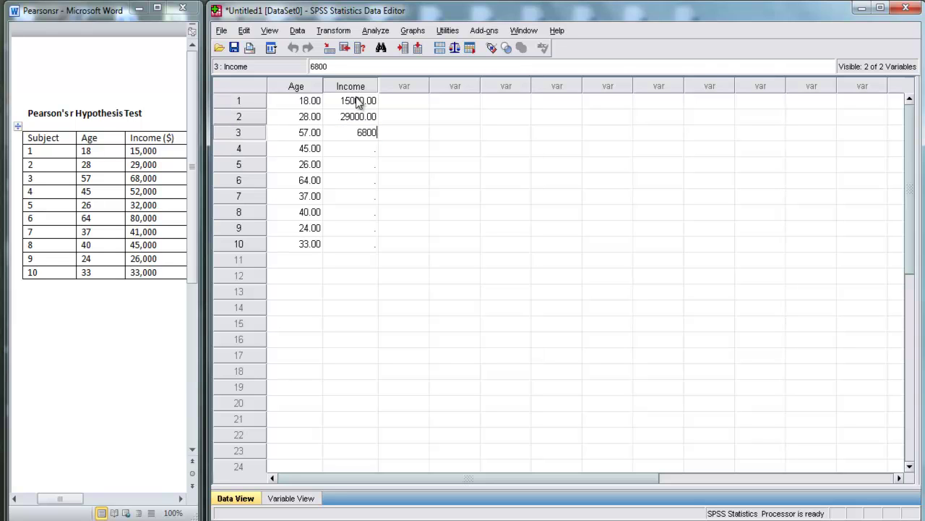
{"action": "type", "text": "0"}
{"action": "key", "text": "Return"}
{"action": "type", "text": "52000"}
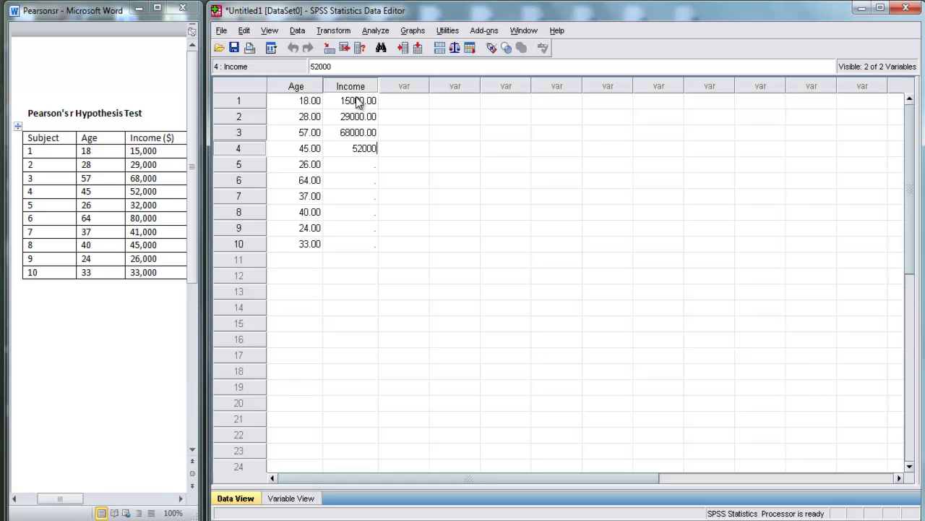
{"action": "key", "text": "Return"}
{"action": "type", "text": "32000"}
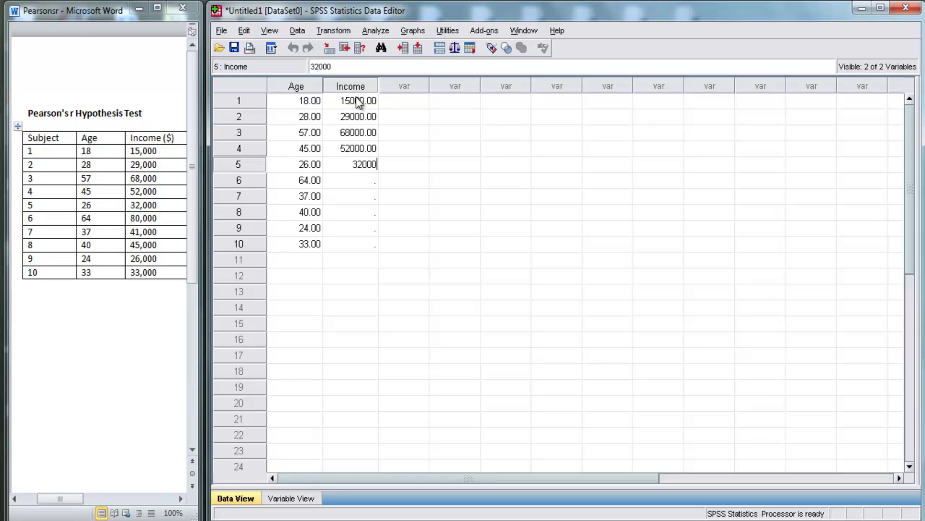
{"action": "key", "text": "Return"}
{"action": "type", "text": "80000"}
{"action": "key", "text": "Return"}
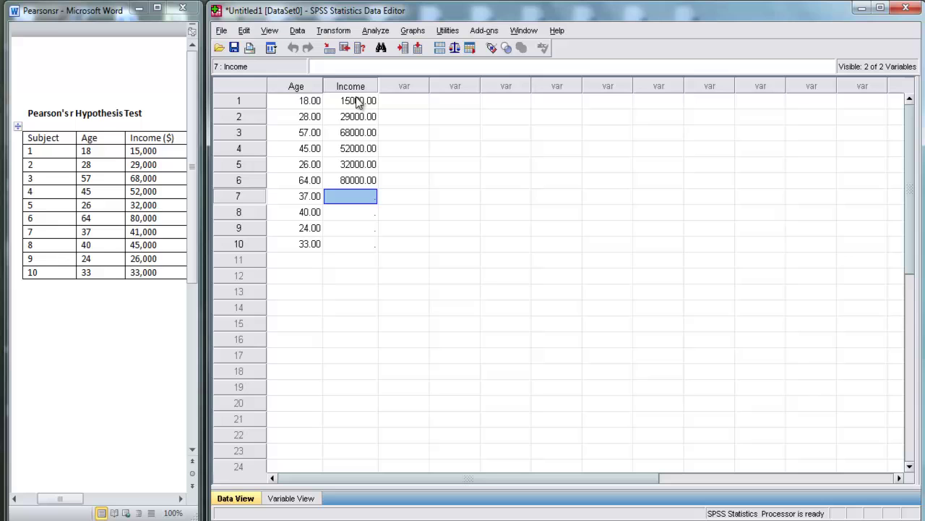
{"action": "type", "text": "41000"}
{"action": "key", "text": "Return"}
{"action": "type", "text": "350"}
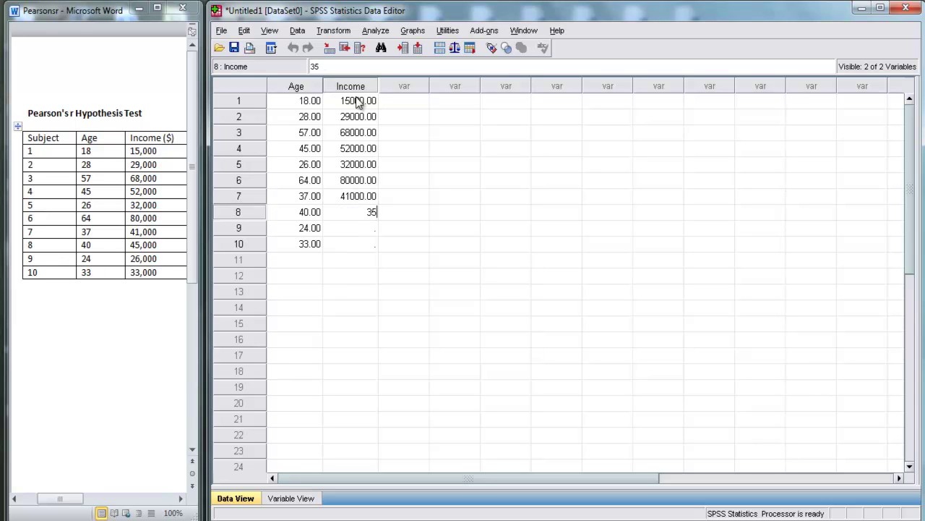
{"action": "key", "text": "BackSpace"}
{"action": "key", "text": "BackSpace"}
{"action": "key", "text": "BackSpace"}
{"action": "type", "text": "45000"}
{"action": "key", "text": "Return"}
{"action": "type", "text": "26000"}
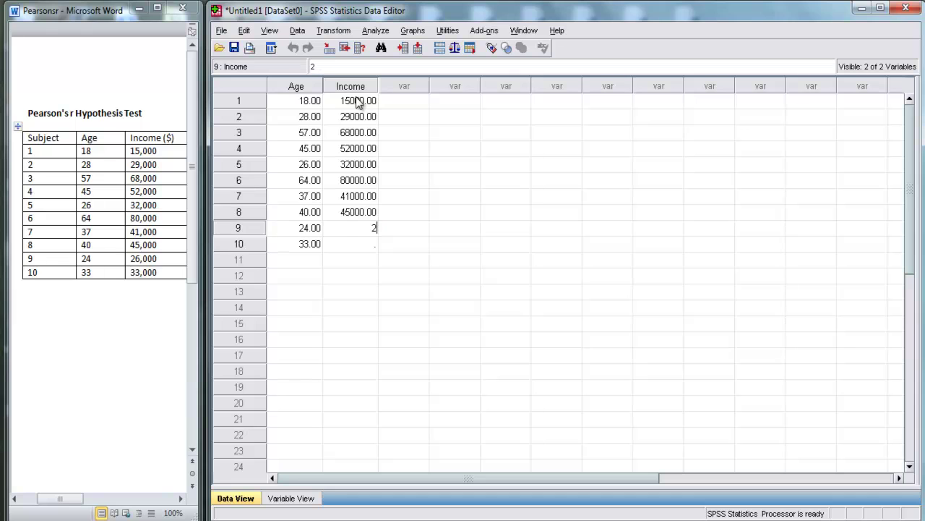
{"action": "key", "text": "Return"}
{"action": "type", "text": "330"}
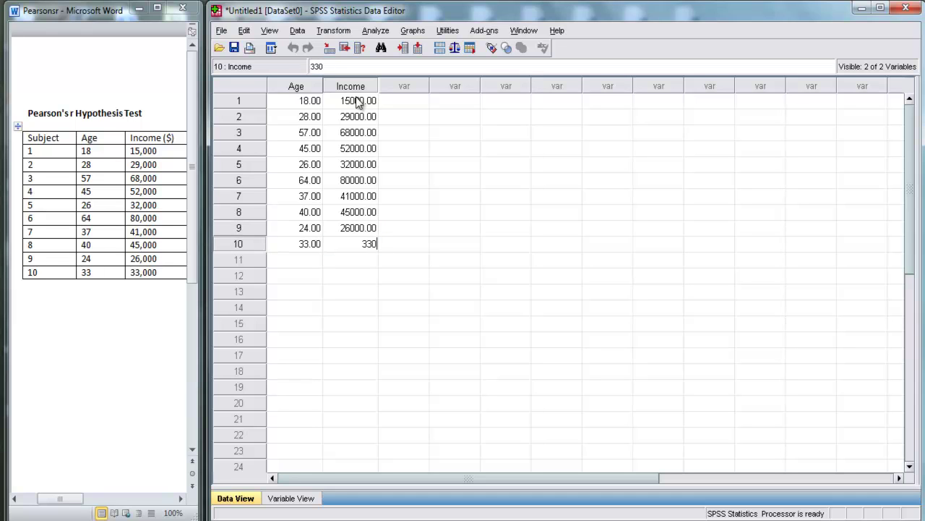
{"action": "type", "text": "00"}
{"action": "key", "text": "Return"}
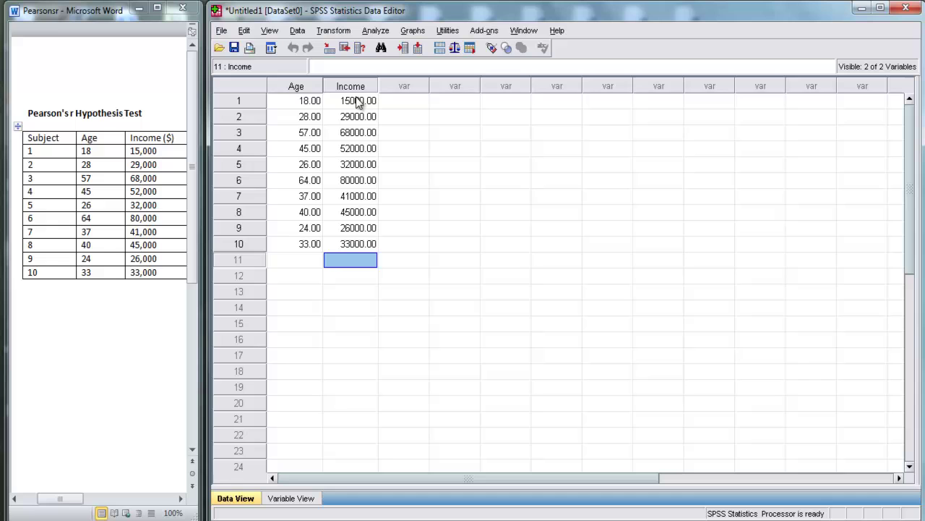
{"action": "key", "text": "Up"}
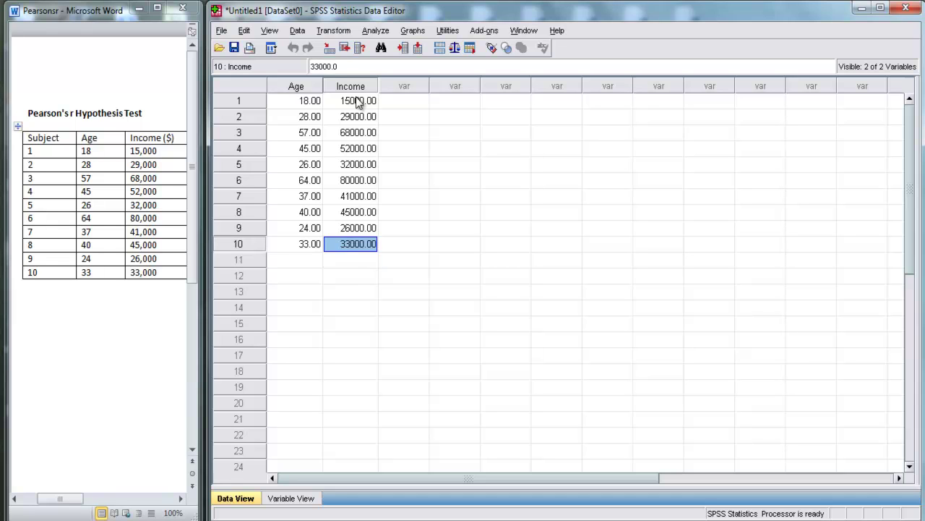
{"action": "key", "text": "Left"}
{"action": "key", "text": "Up"}
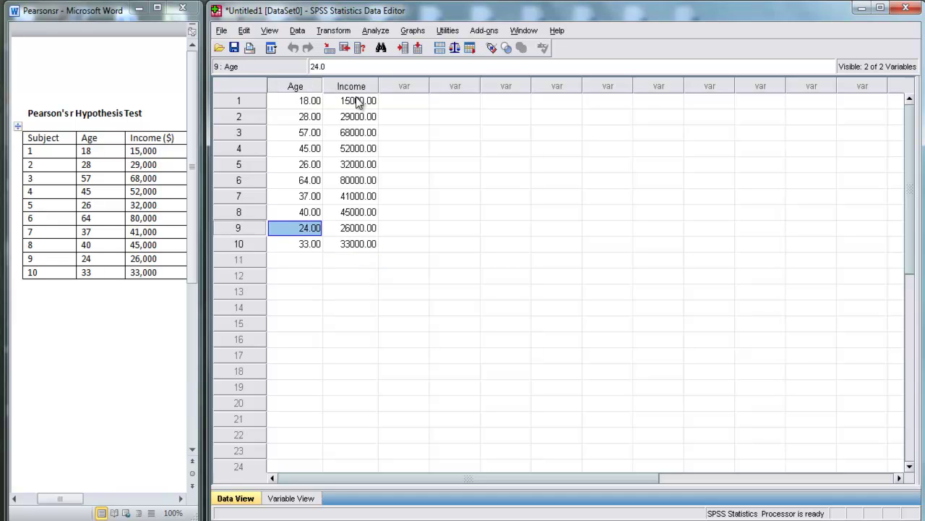
{"action": "key", "text": "Up"}
{"action": "key", "text": "Up"}
{"action": "key", "text": "Up"}
{"action": "key", "text": "Up"}
{"action": "key", "text": "Up"}
{"action": "key", "text": "Up"}
{"action": "key", "text": "Up"}
{"action": "key", "text": "Up"}
{"action": "key", "text": "Down"}
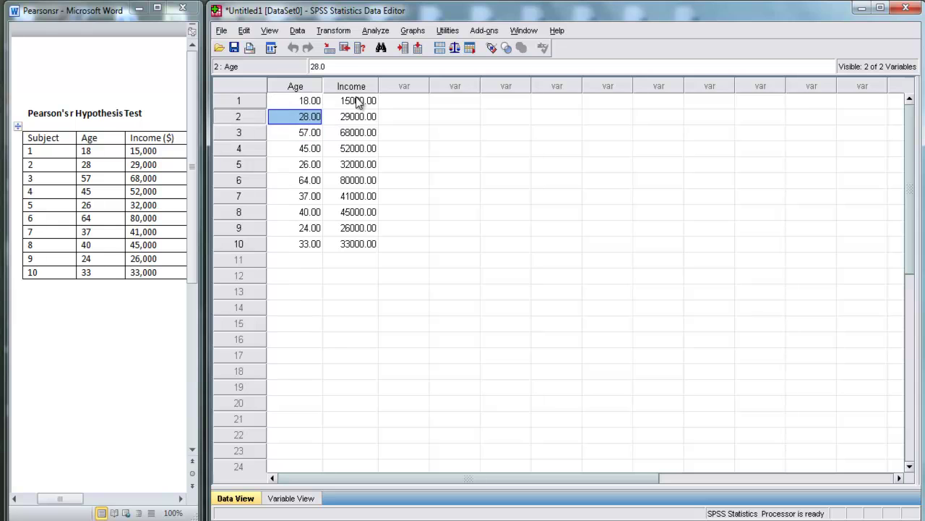
{"action": "key", "text": "Right"}
{"action": "key", "text": "Down"}
{"action": "key", "text": "Down"}
{"action": "key", "text": "Left"}
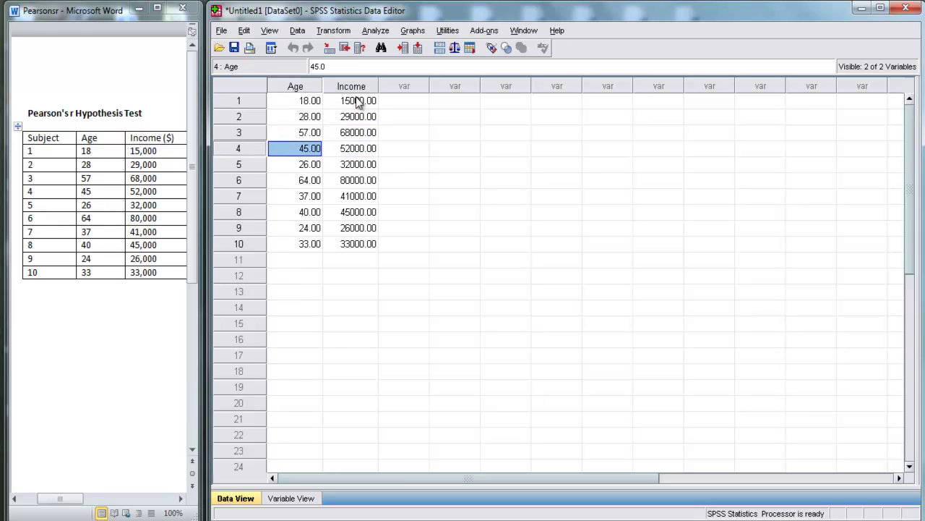
{"action": "key", "text": "Up"}
{"action": "key", "text": "Up"}
{"action": "key", "text": "Up"}
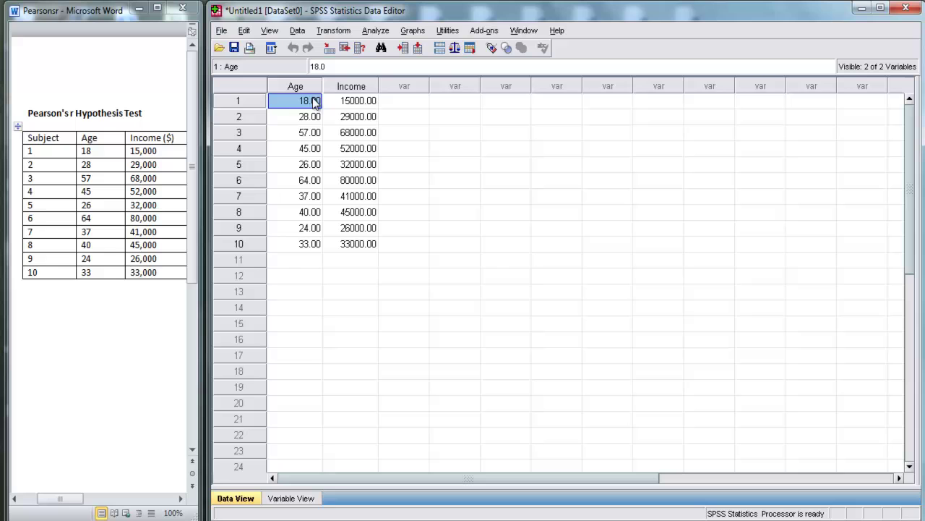
{"action": "left_click_drag", "start_coordinate": [305, 104], "coordinate": [303, 260]}
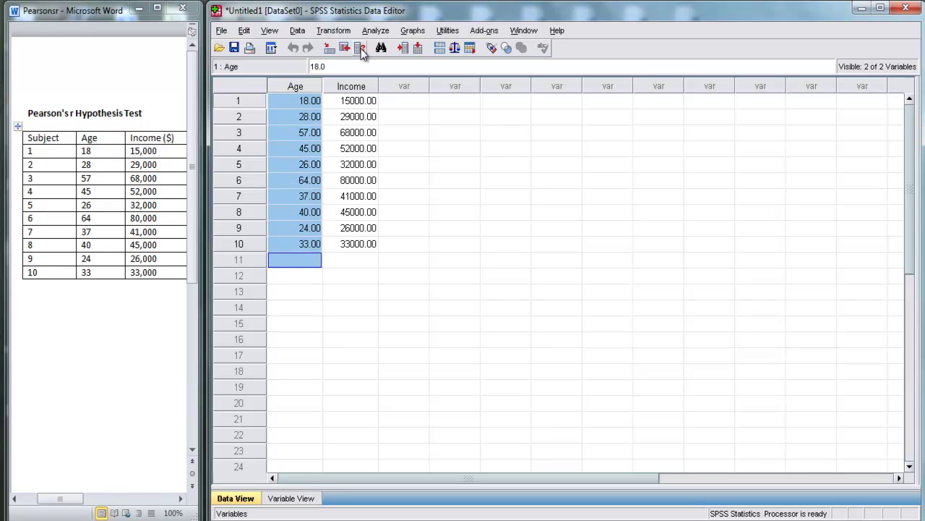
{"action": "left_click", "coordinate": [355, 107]}
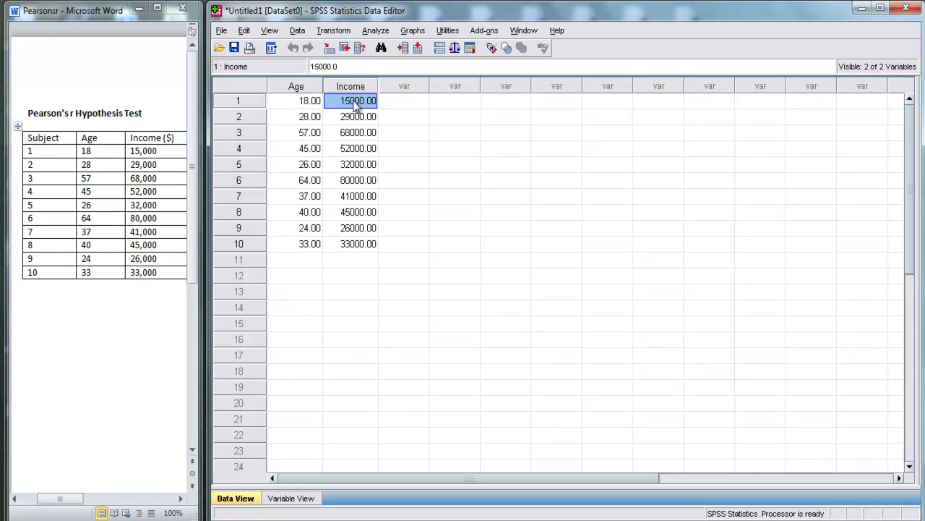
{"action": "left_click", "coordinate": [353, 229]}
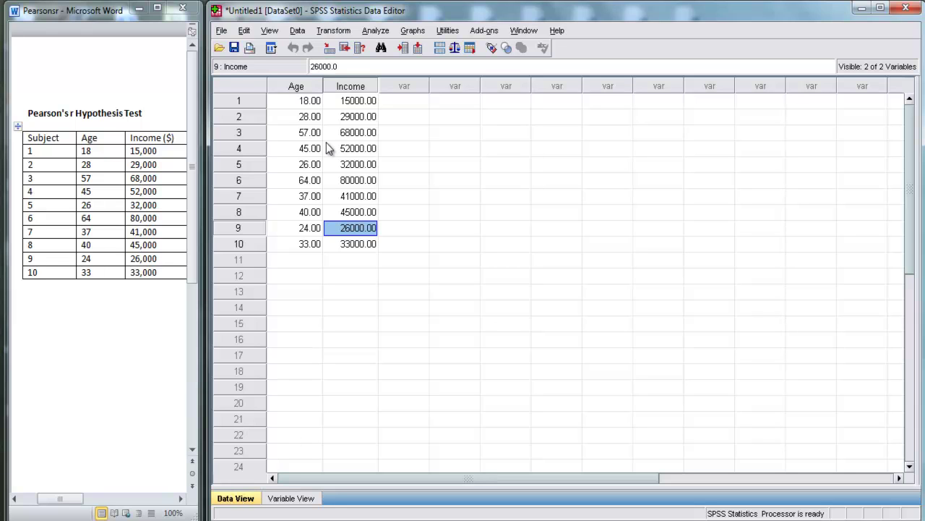
Set up a Bivariate Correlation with Age and Income as the variables
{"action": "left_click", "coordinate": [377, 32]}
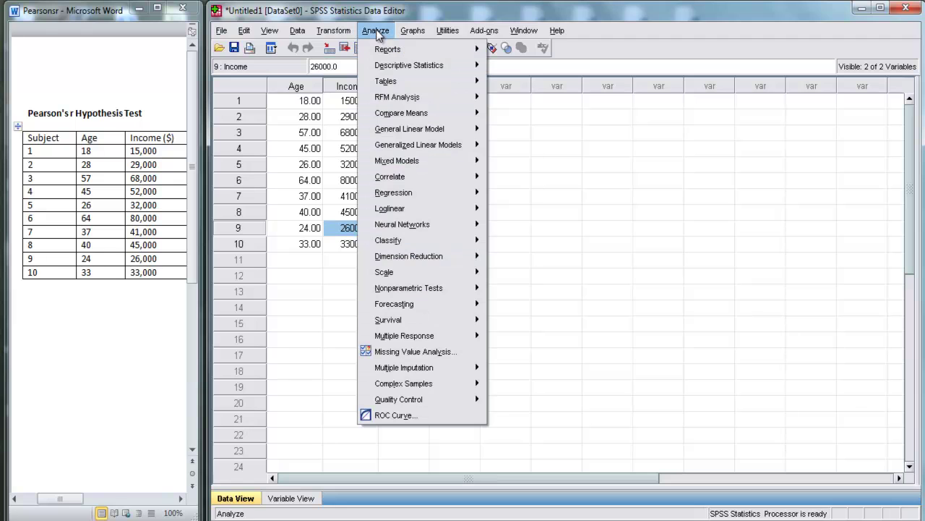
{"action": "mouse_move", "coordinate": [410, 177]}
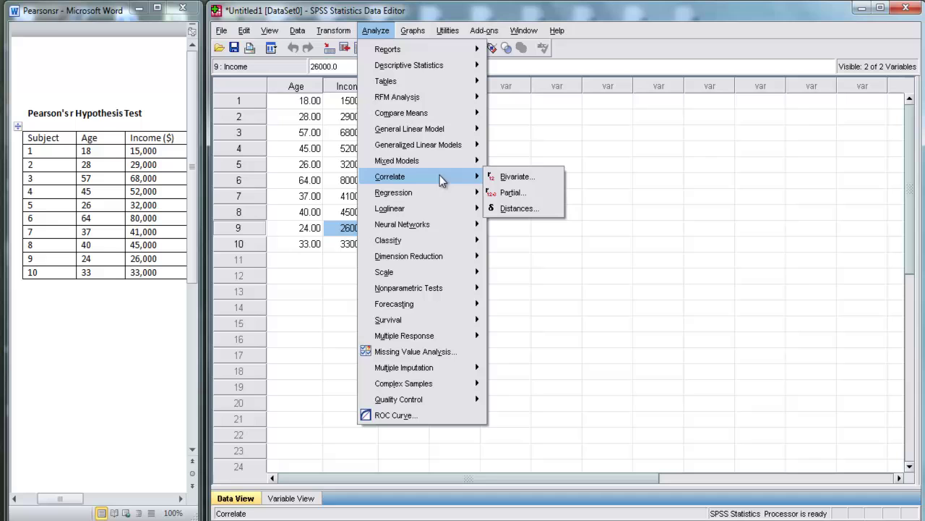
{"action": "left_click", "coordinate": [509, 177]}
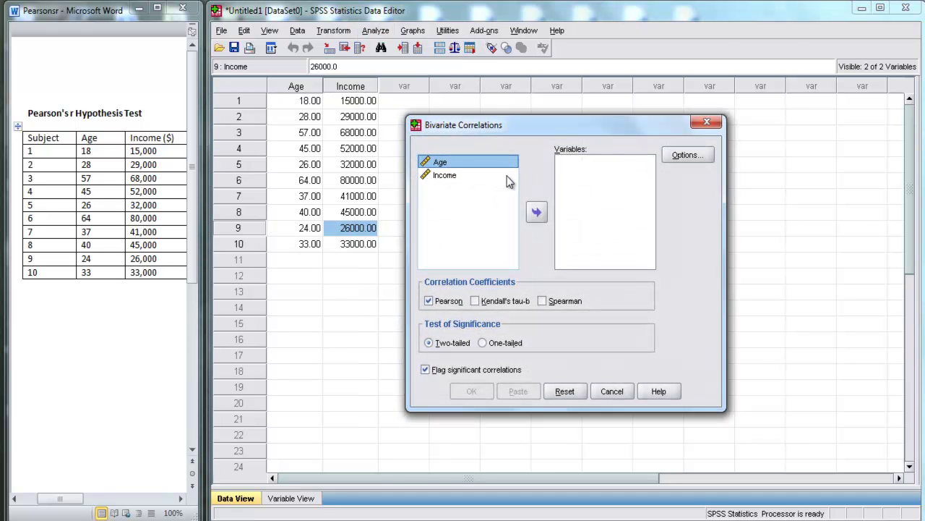
{"action": "left_click", "coordinate": [444, 176], "text": "shift"}
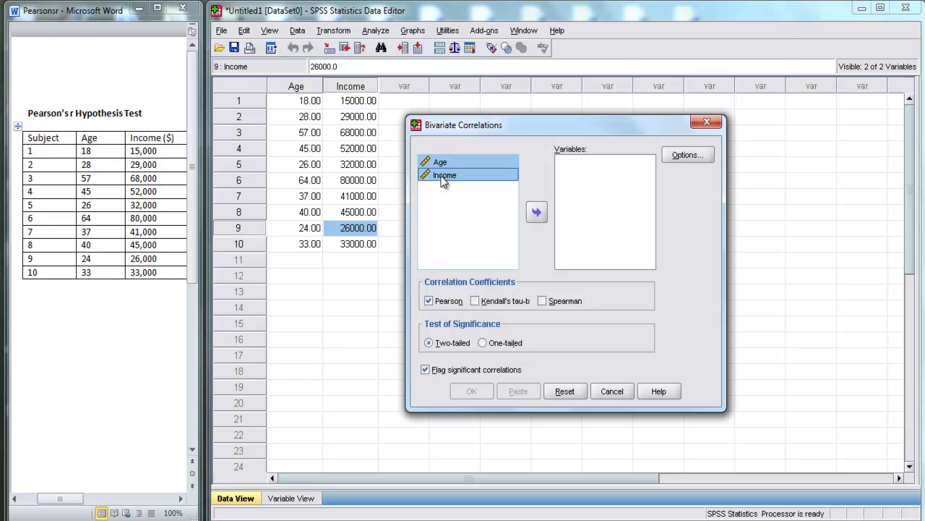
{"action": "left_click", "coordinate": [536, 214]}
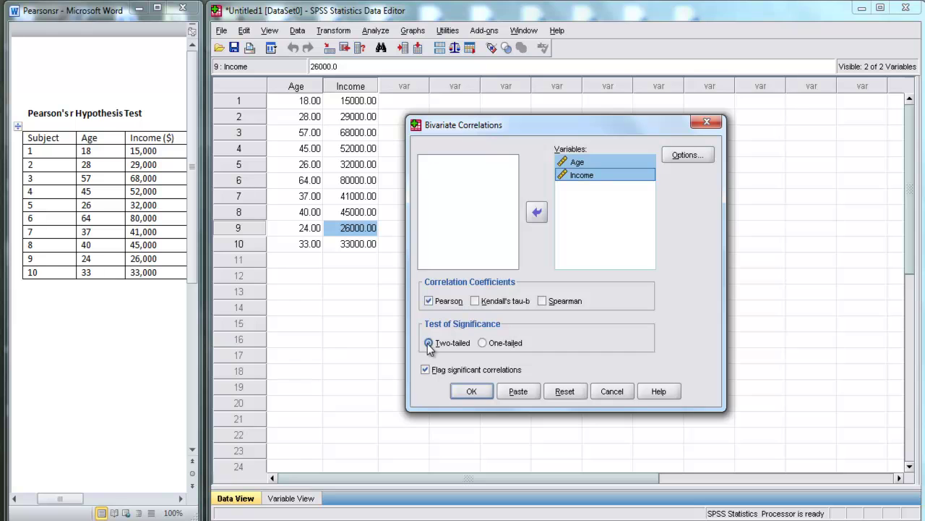
Add means and standard deviations in Options, then run the correlation
{"action": "left_click", "coordinate": [686, 154]}
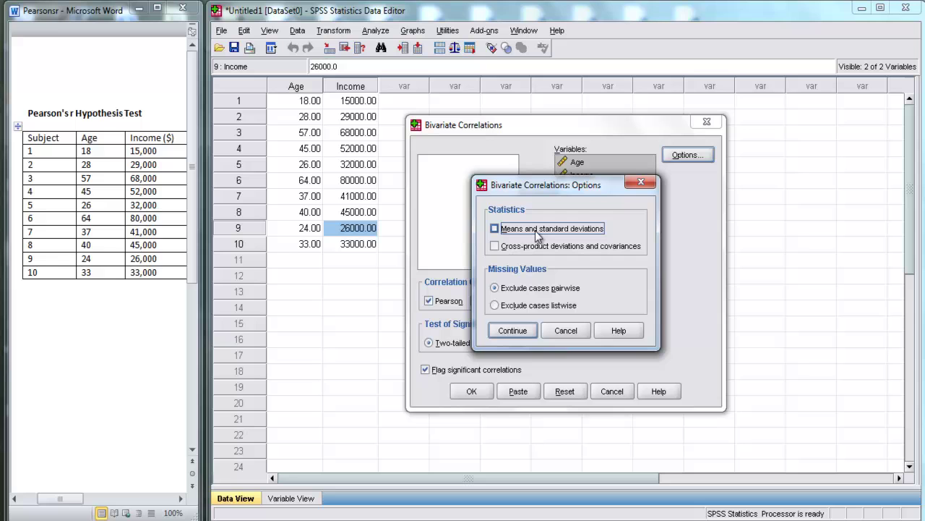
{"action": "left_click", "coordinate": [499, 229]}
{"action": "left_click", "coordinate": [509, 330]}
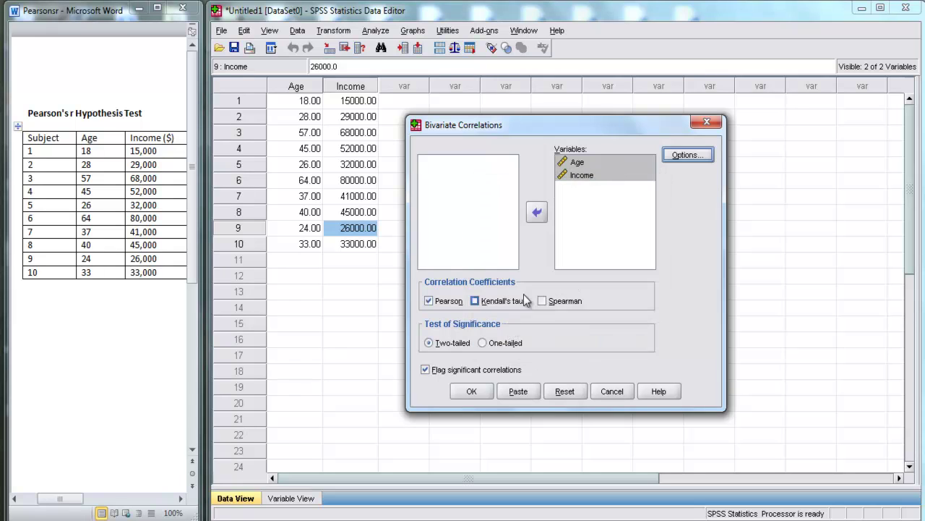
{"action": "left_click", "coordinate": [472, 391]}
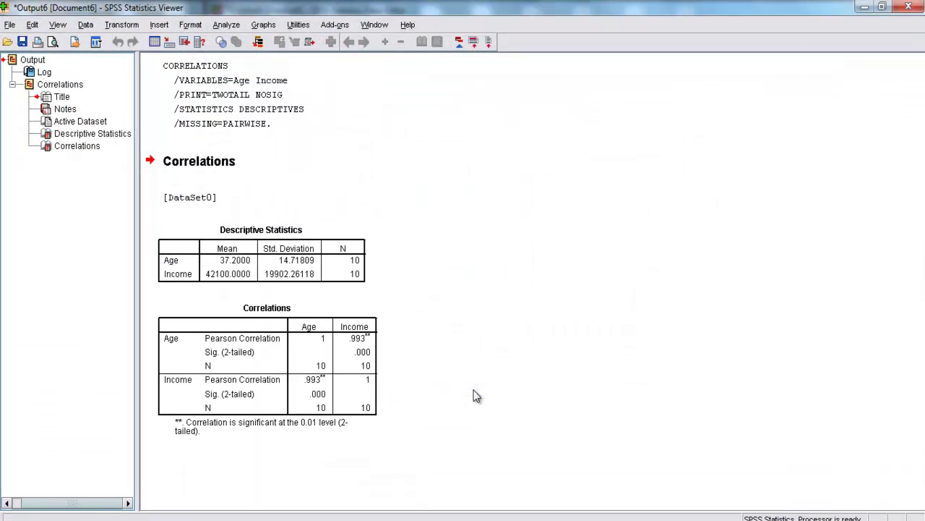
{"action": "left_click", "coordinate": [276, 263]}
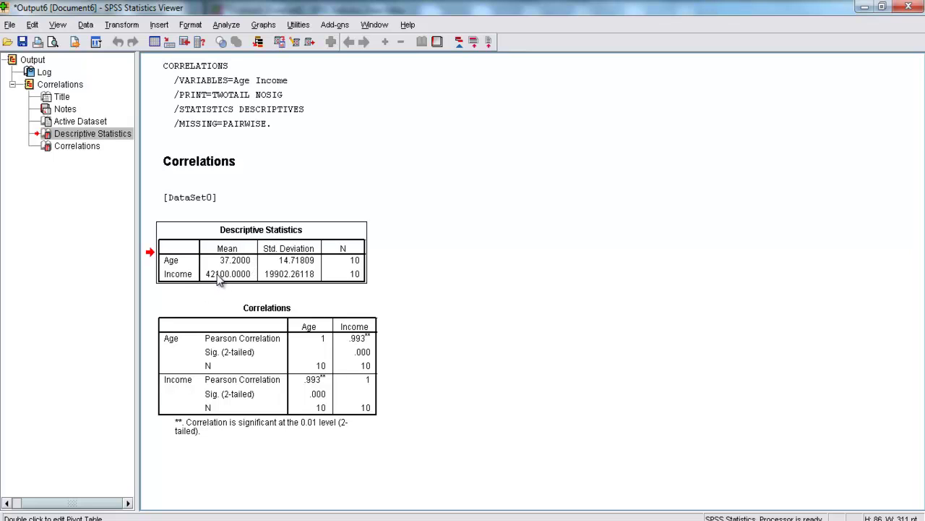
{"action": "left_click", "coordinate": [235, 365]}
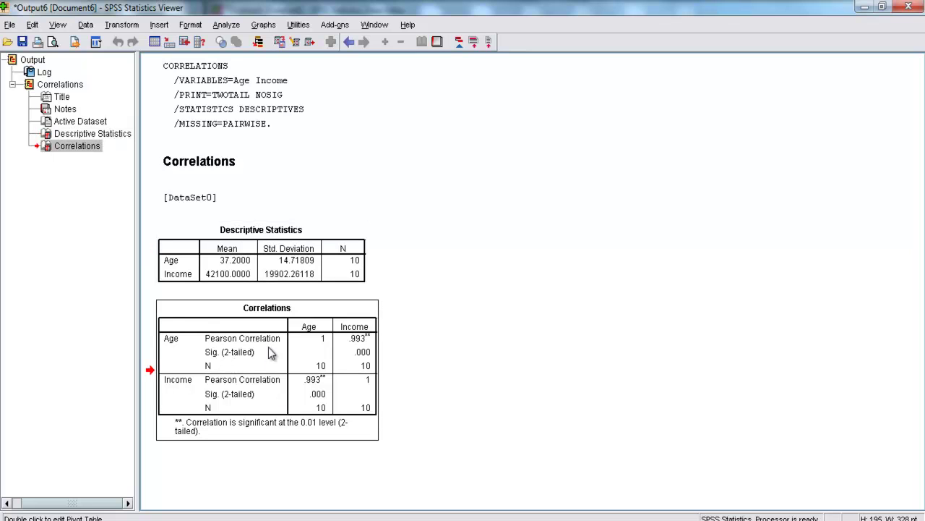